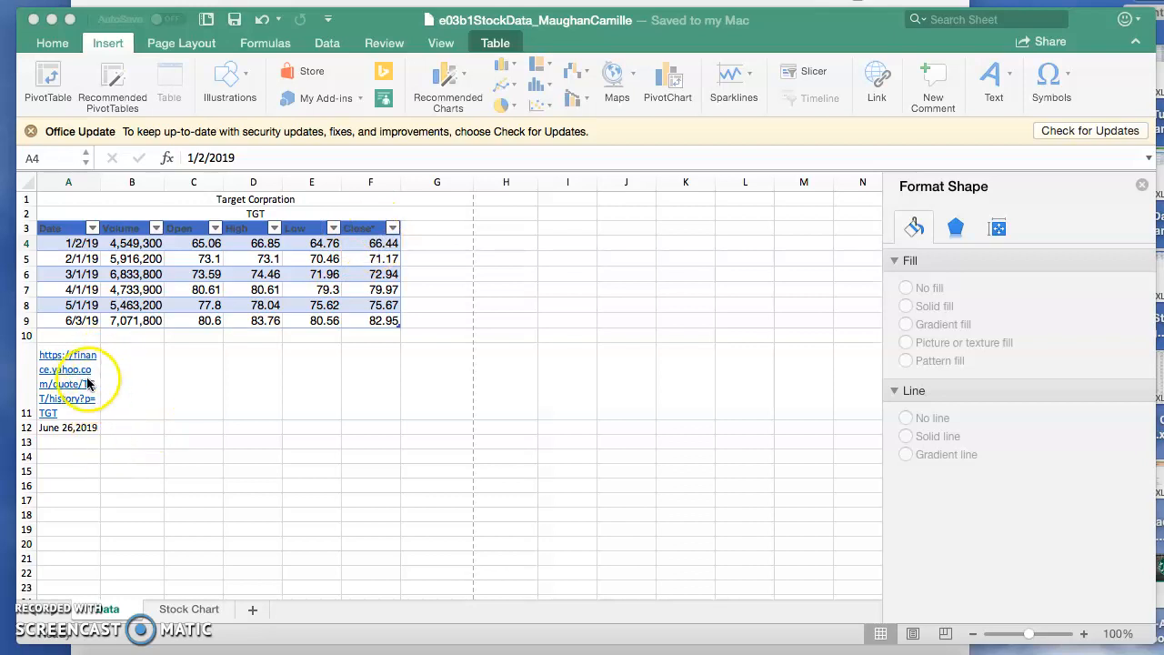
Review the Target stock table, its ticker heading and date cells, and the sorting and filtering options on the Data sheet.
left_click(59, 45)
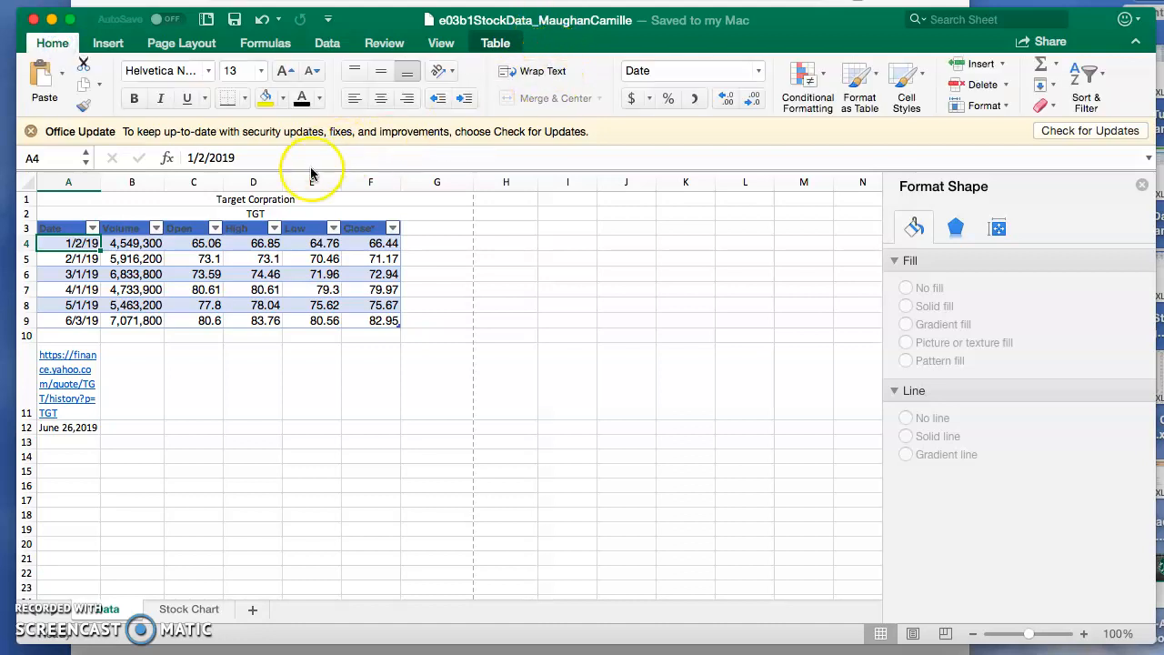
left_click(260, 212)
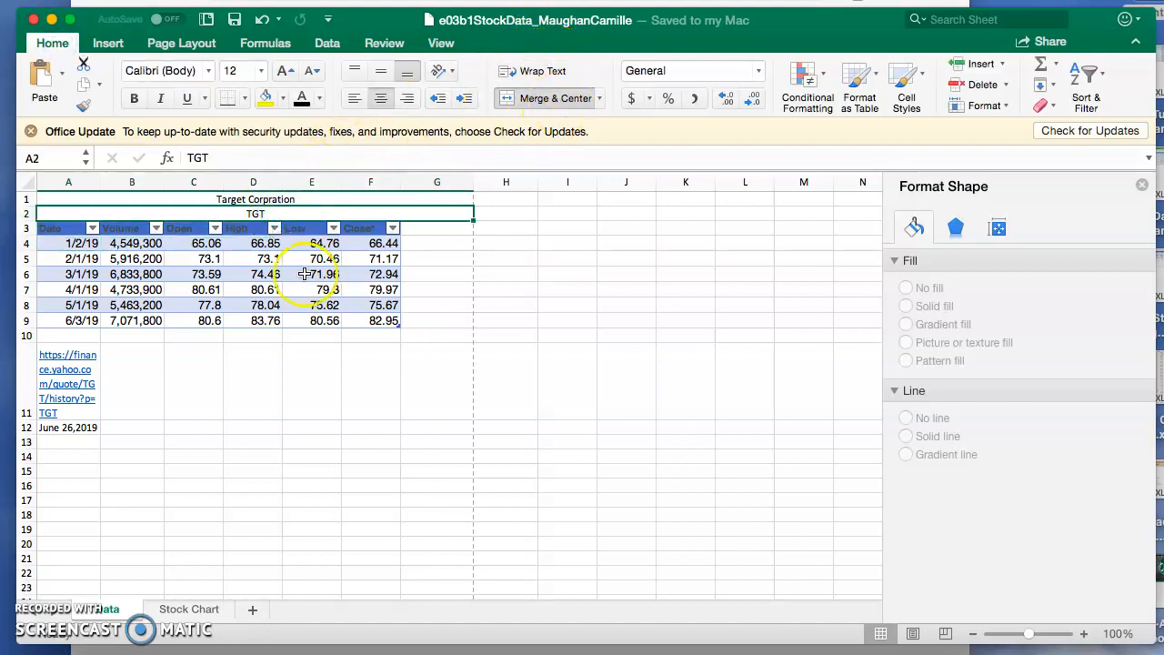
left_click(71, 428)
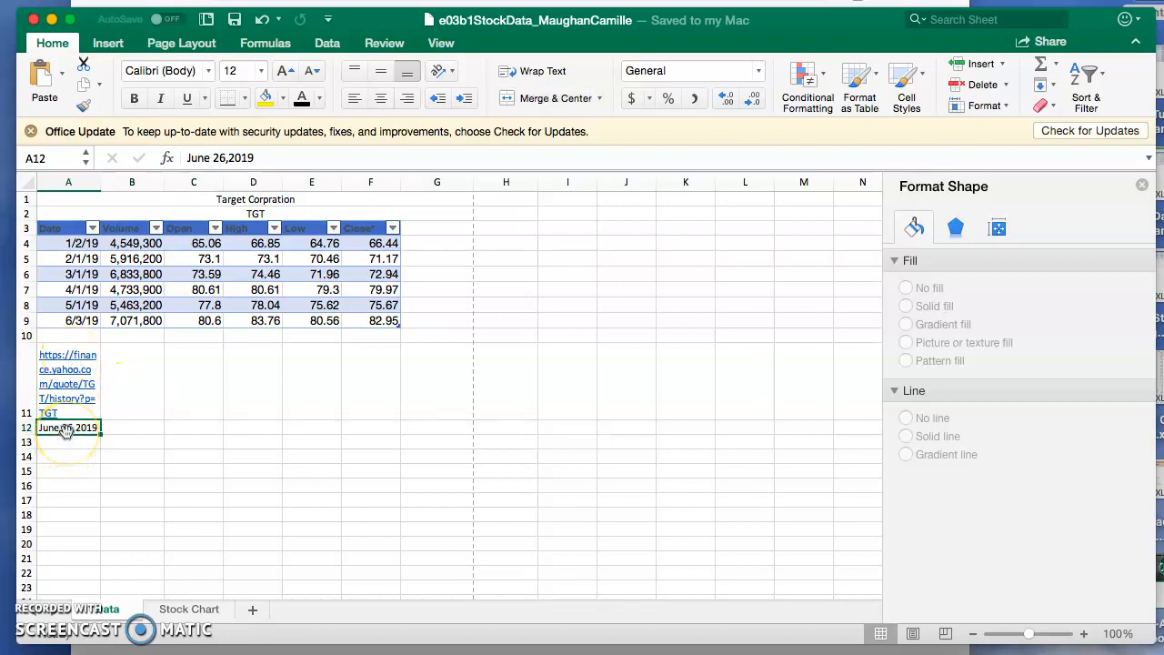
left_click(76, 293)
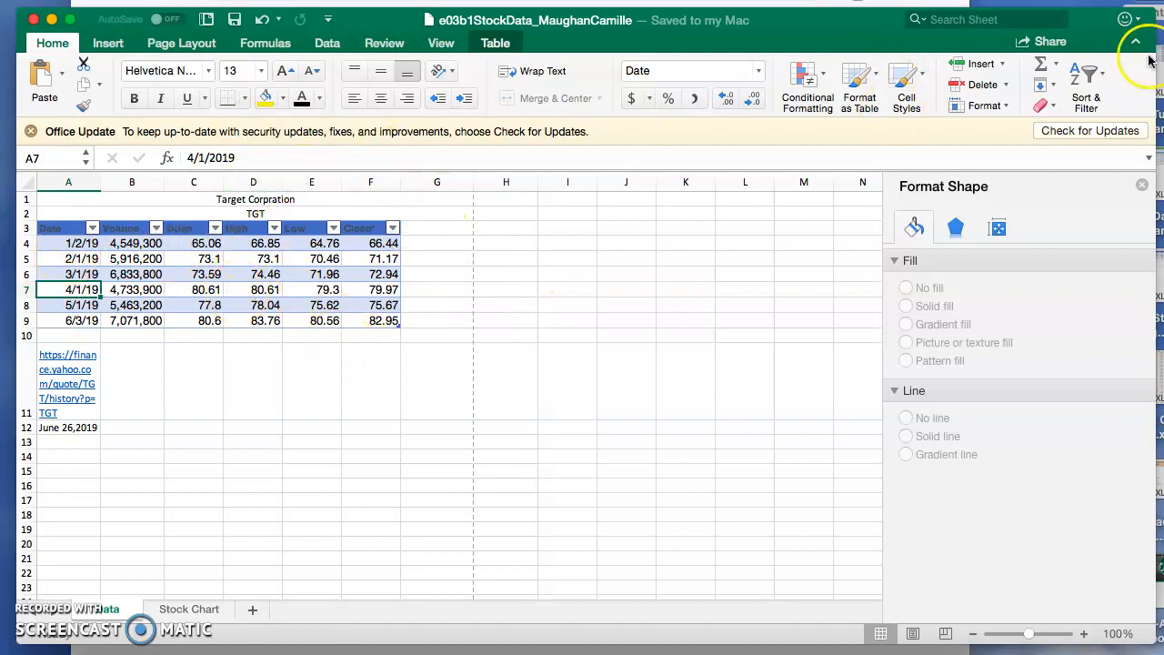
left_click(1097, 94)
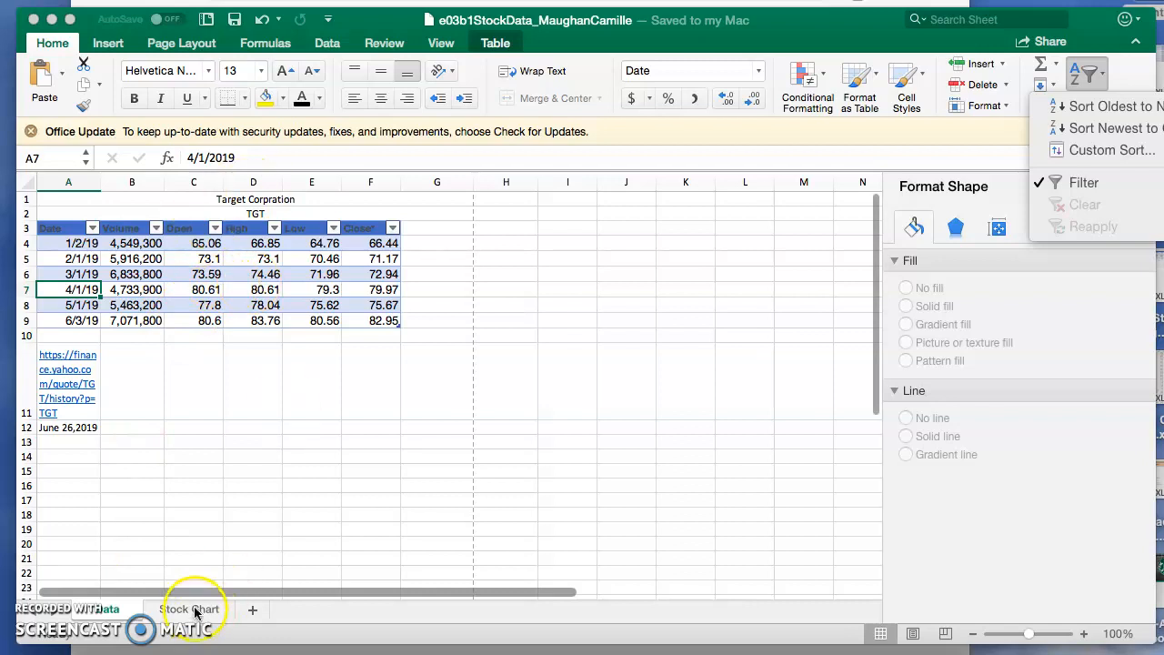
Switch to the Stock Chart sheet, look at the Volume-Open-High-Low-Close chart type, and compare the chart with its source data.
left_click(195, 613)
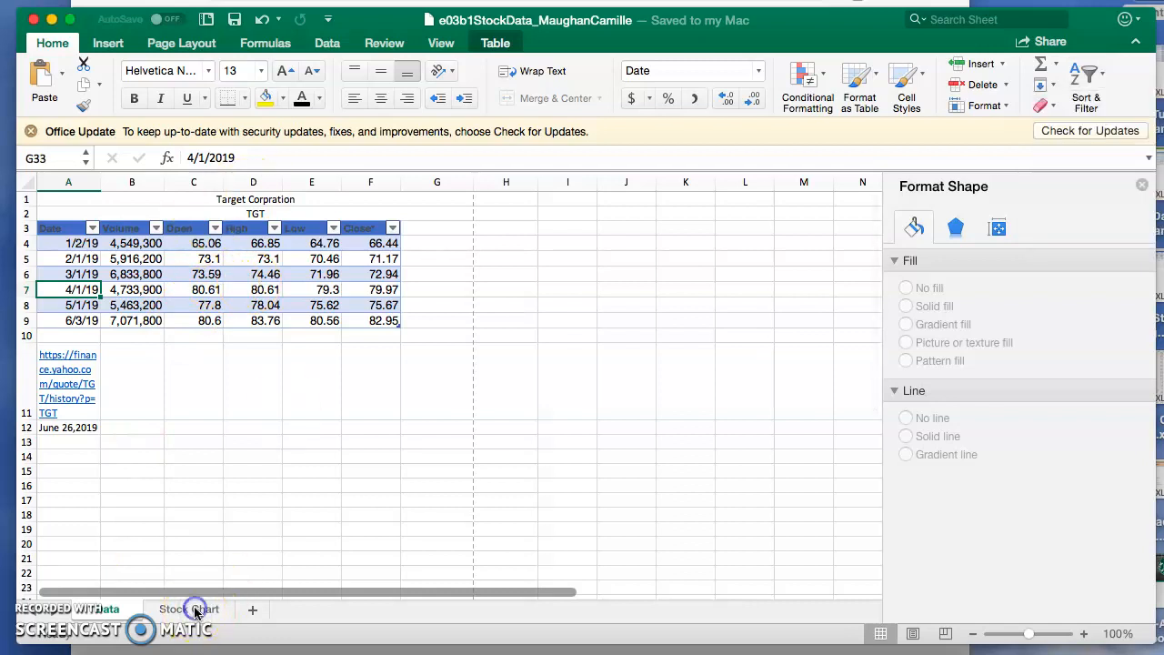
left_click(195, 613)
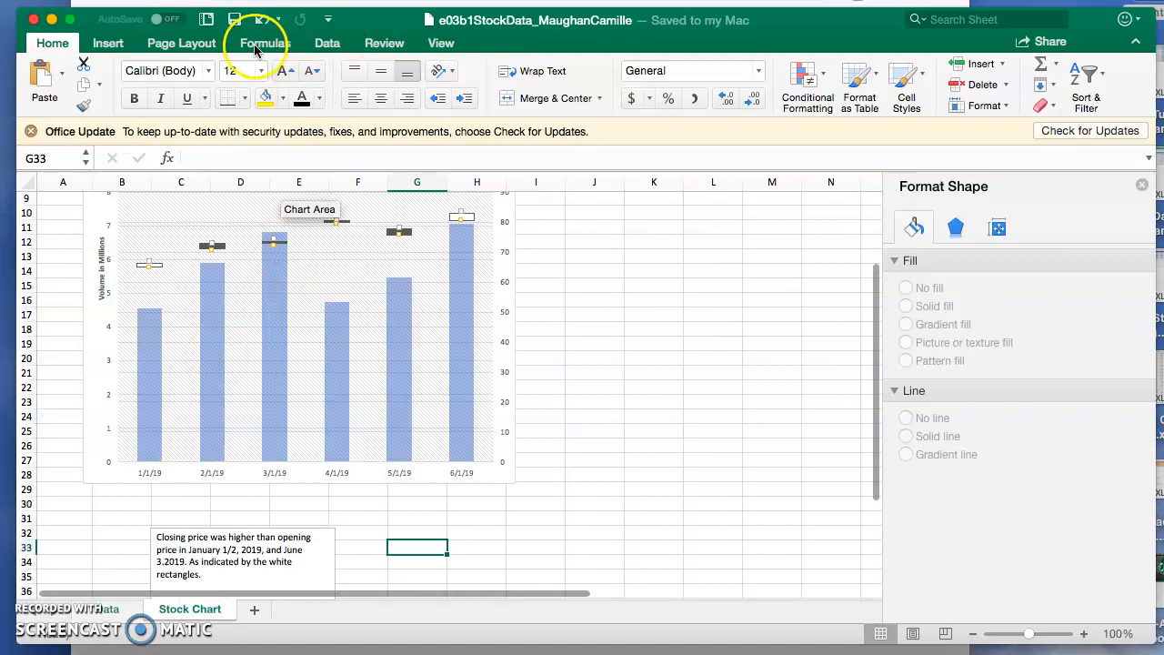
left_click(118, 45)
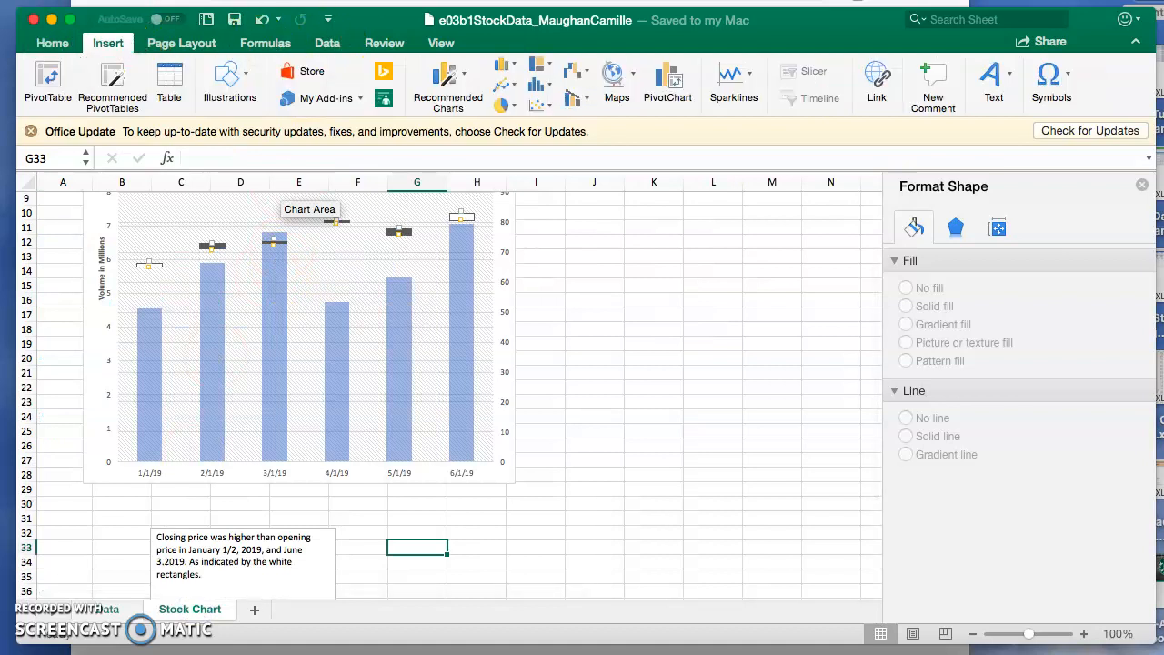
left_click(588, 75)
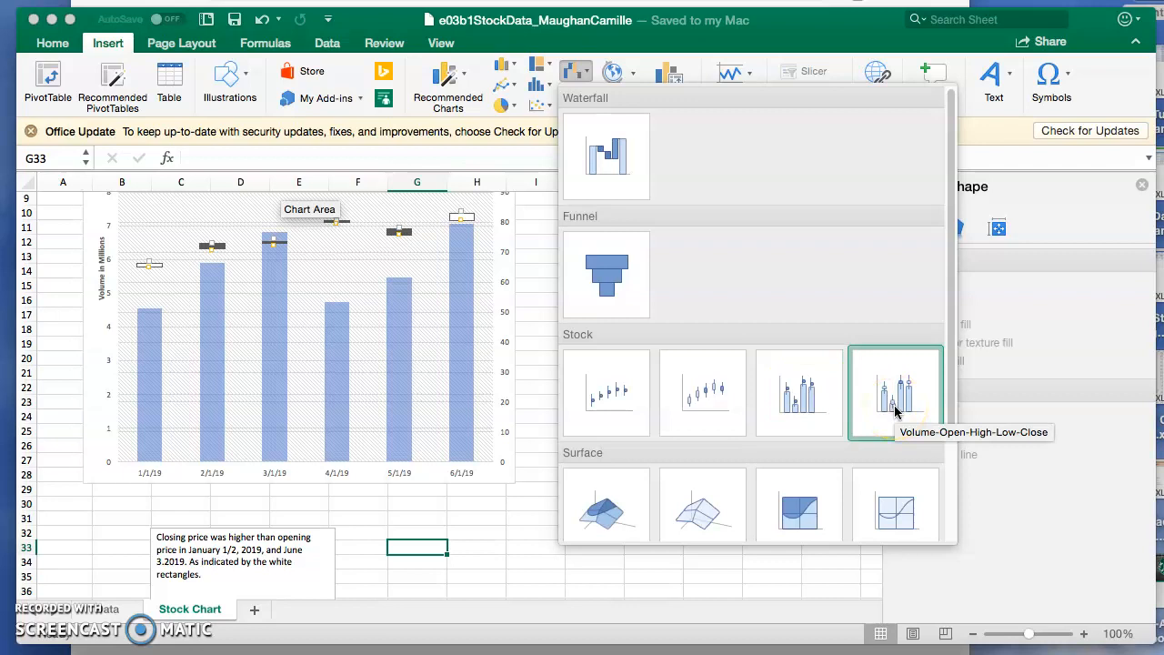
left_click(220, 428)
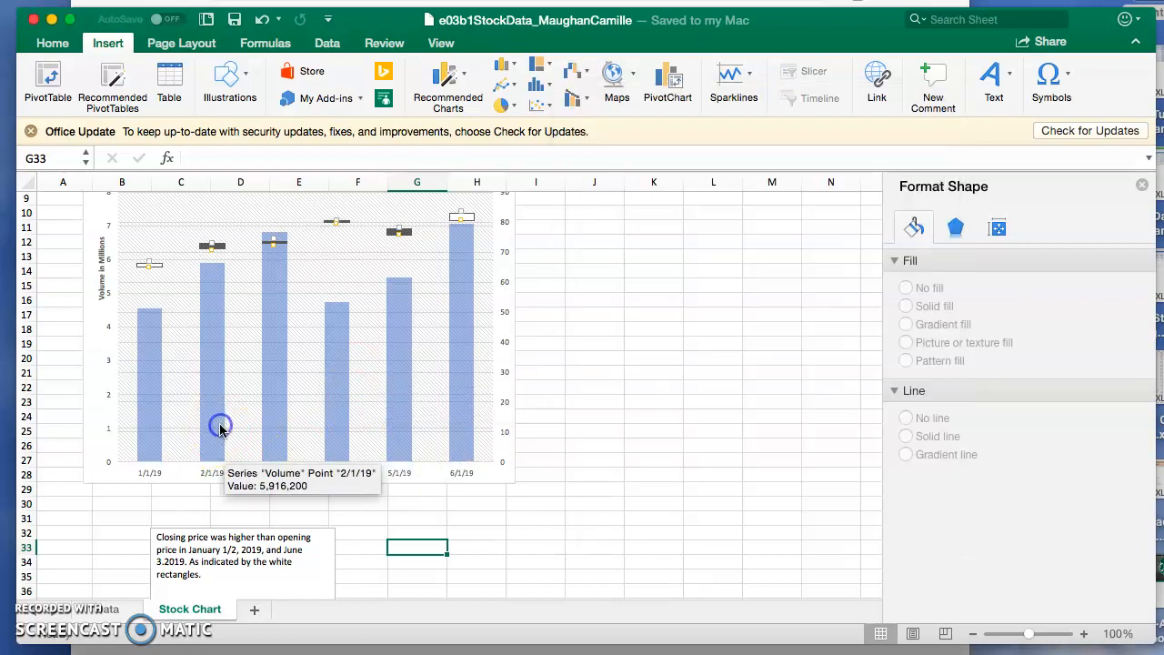
left_click(118, 608)
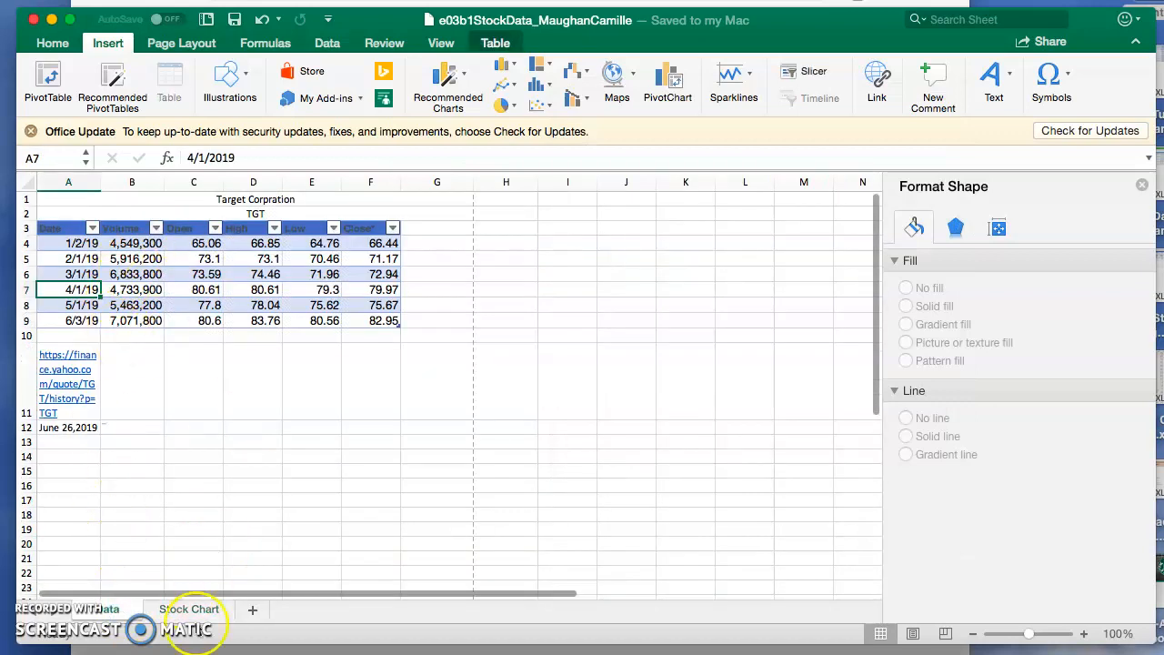
left_click(191, 609)
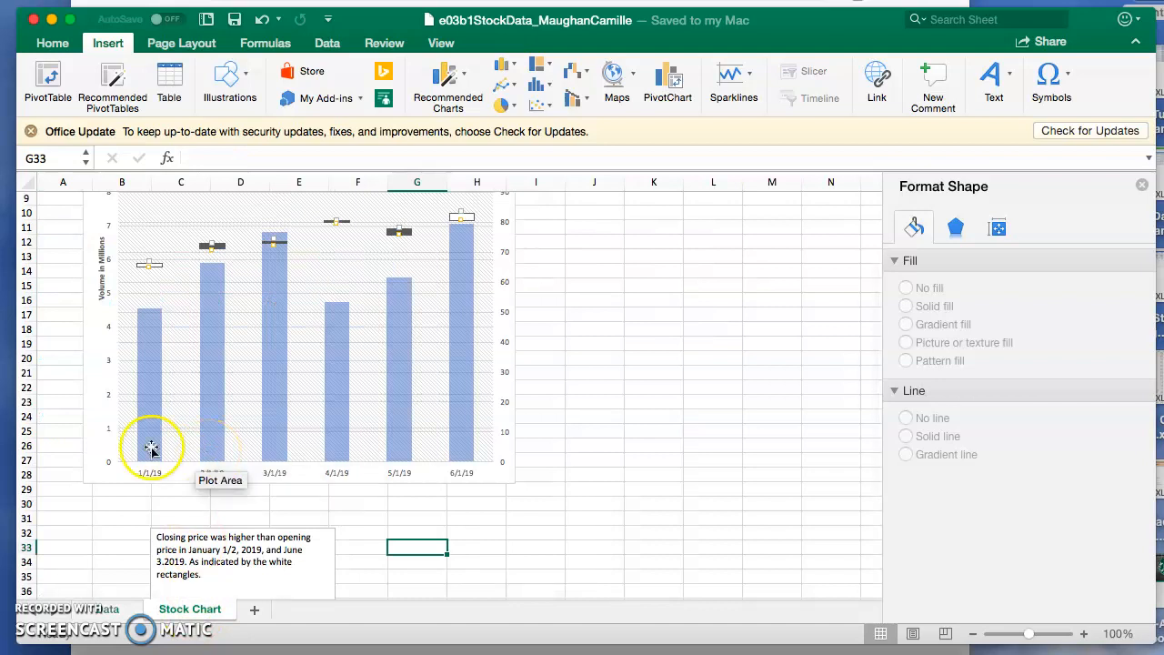
Inspect the label and text formatting options of the chart's "Volume in Millions" display units label.
left_click(102, 275)
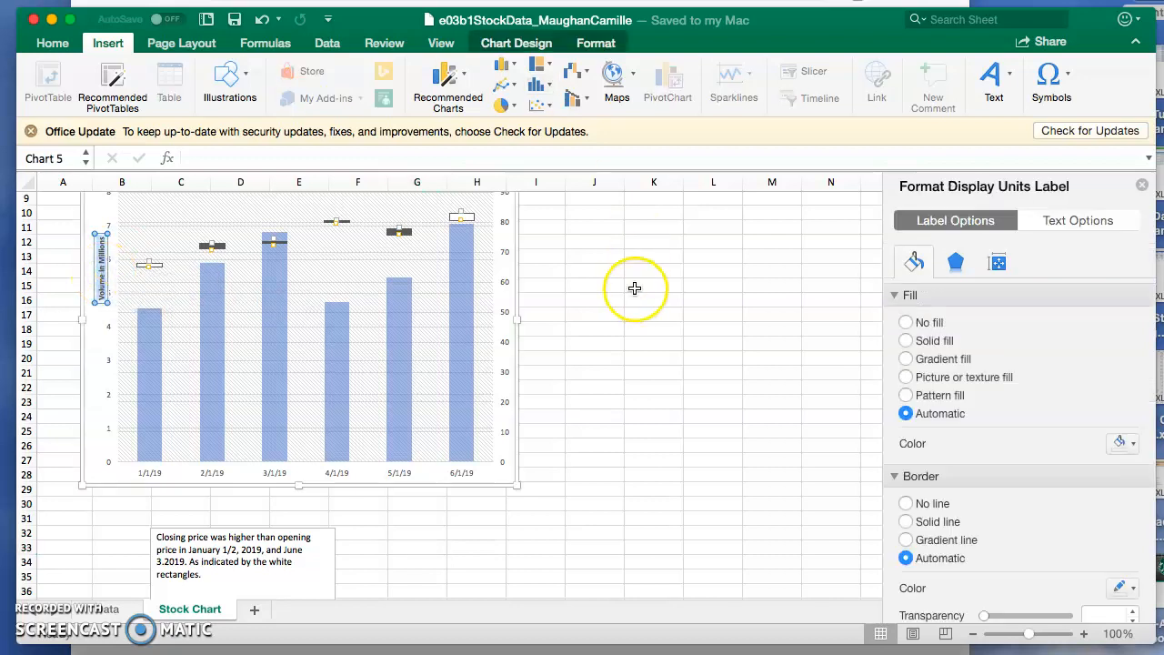
left_click(998, 264)
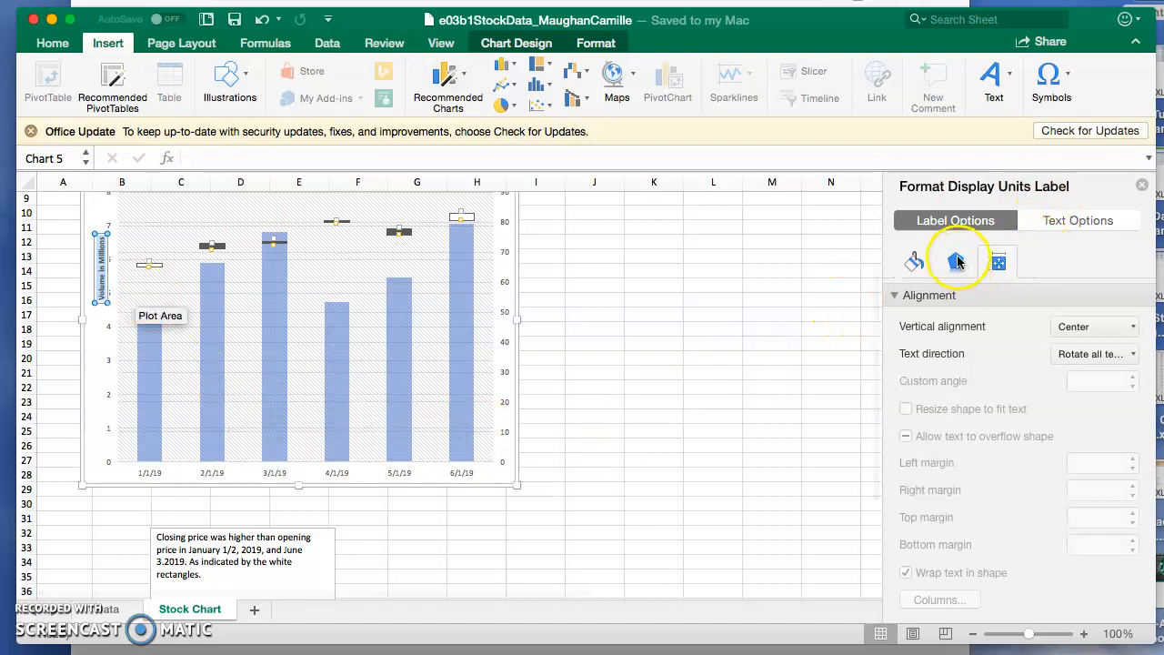
left_click(959, 262)
left_click(1064, 223)
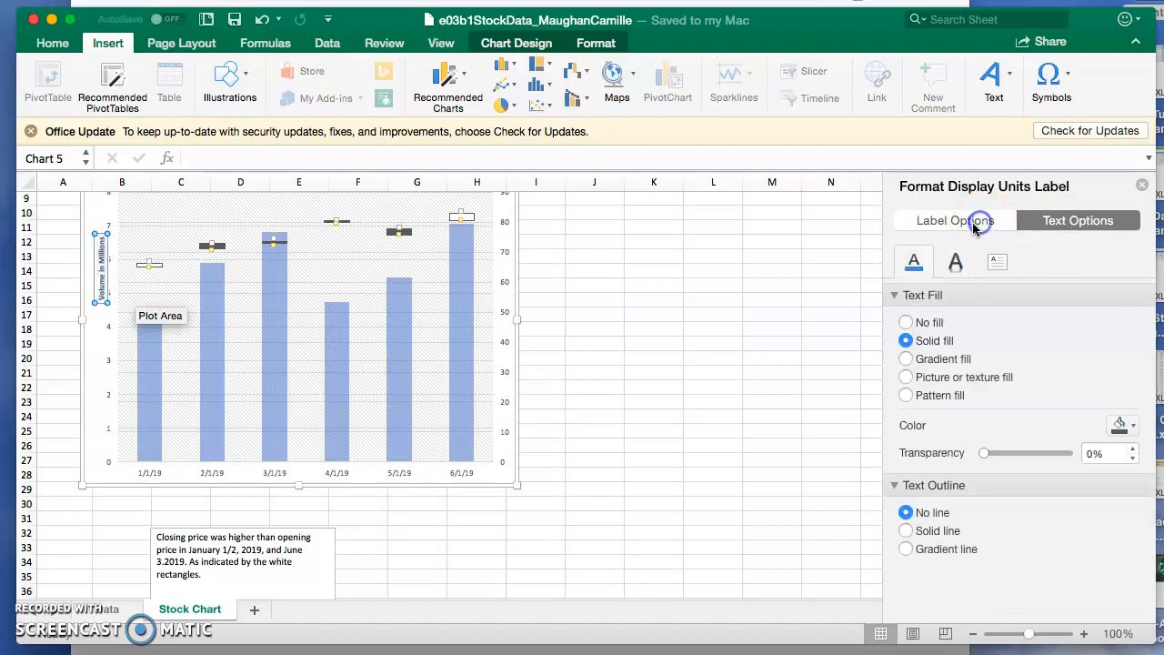
left_click(971, 224)
Look at the axis title choices for the secondary vertical axis and the format settings of the volume label and columns.
left_click(510, 369)
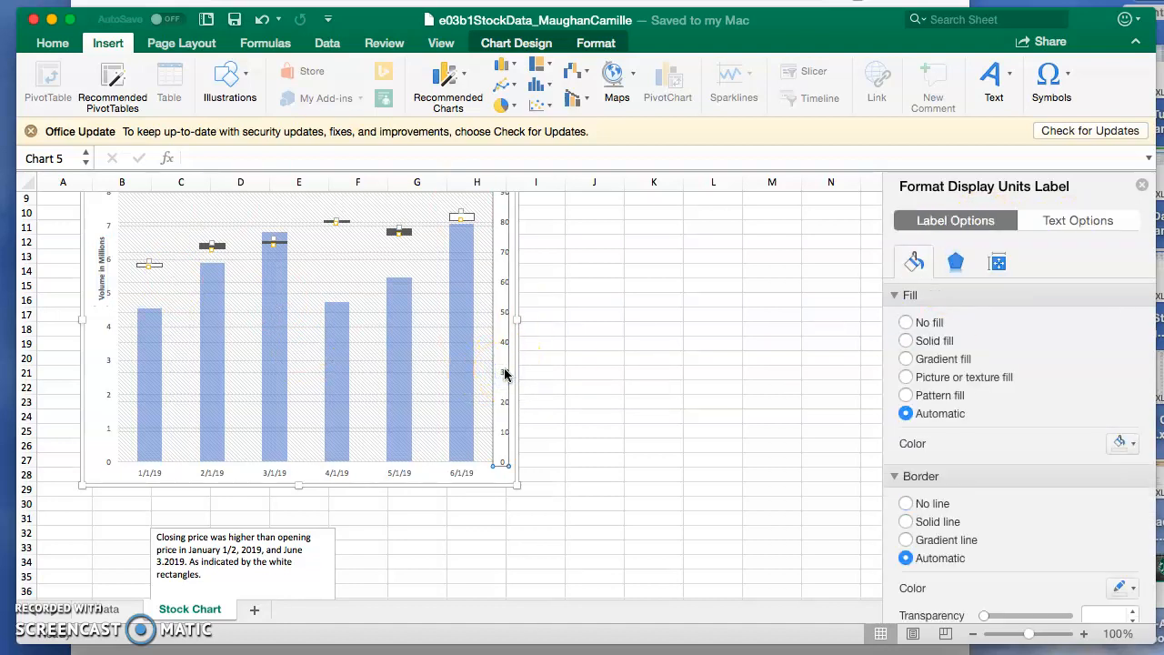
left_click(505, 375)
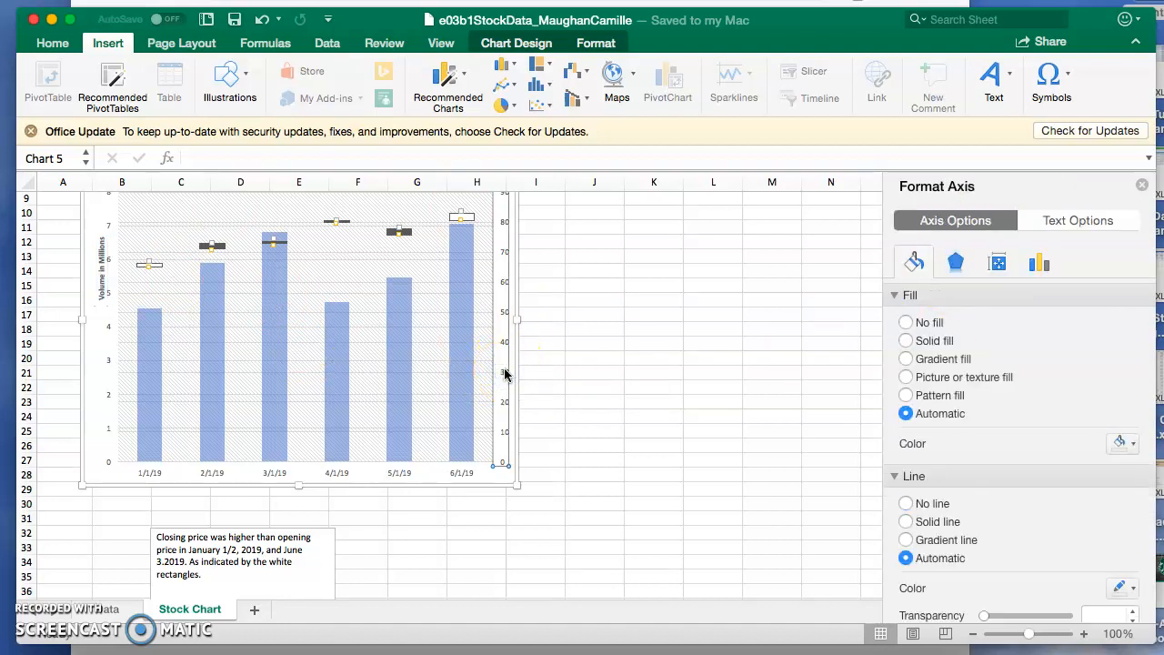
left_click(506, 47)
left_click(46, 77)
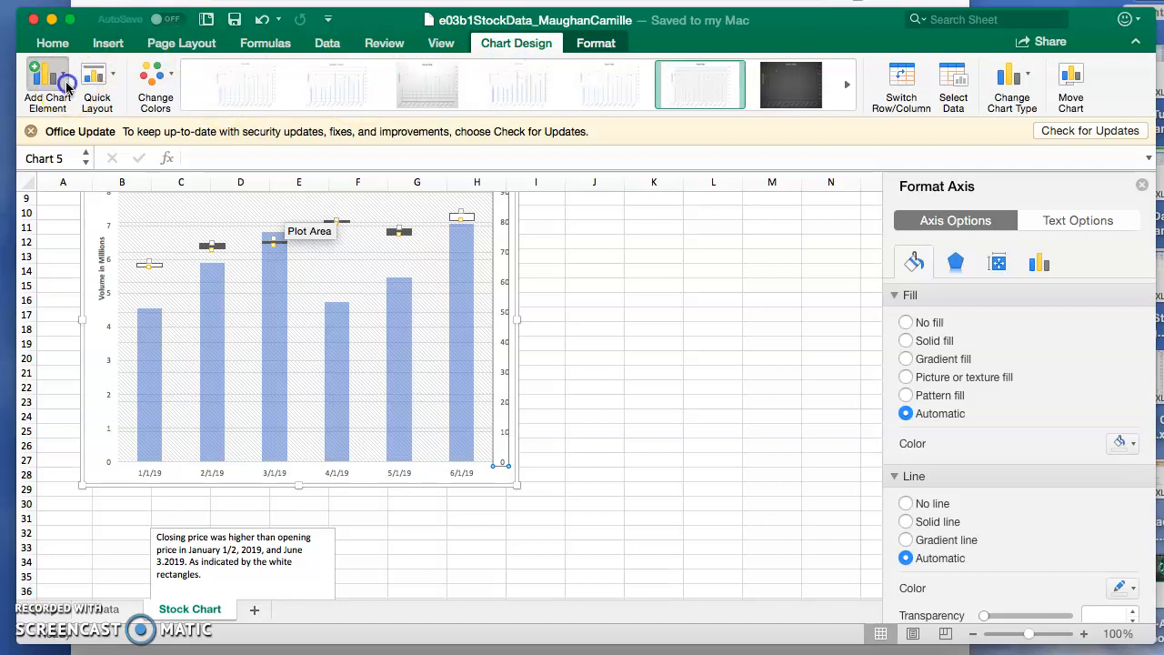
mouse_move(88, 141)
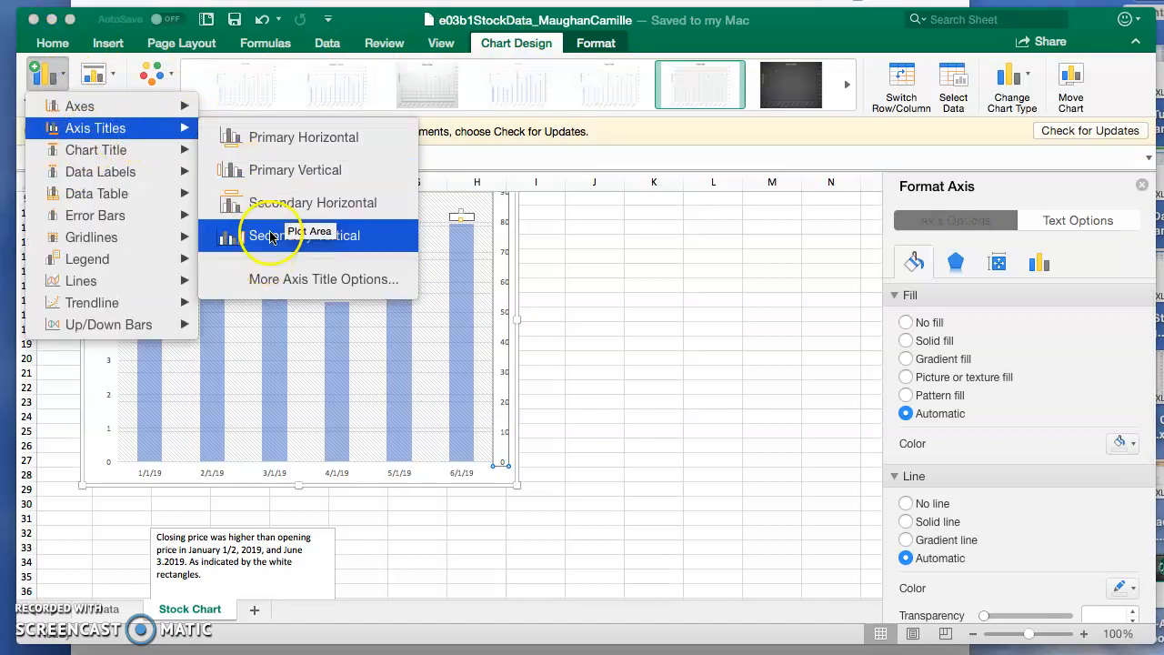
left_click(663, 367)
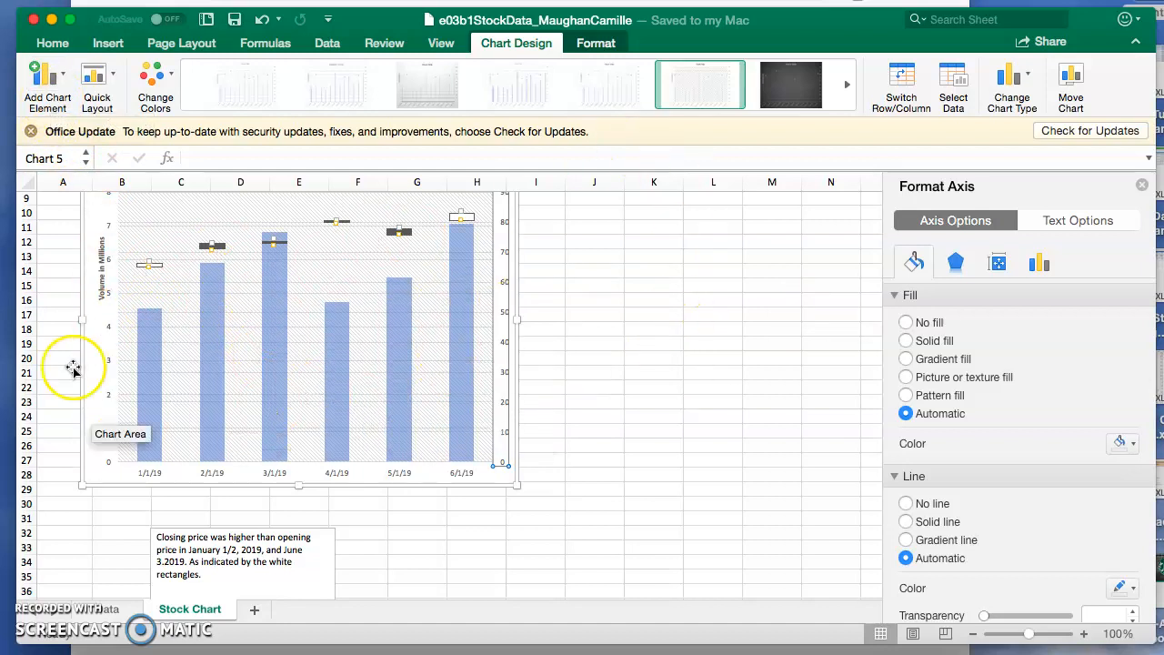
left_click(100, 282)
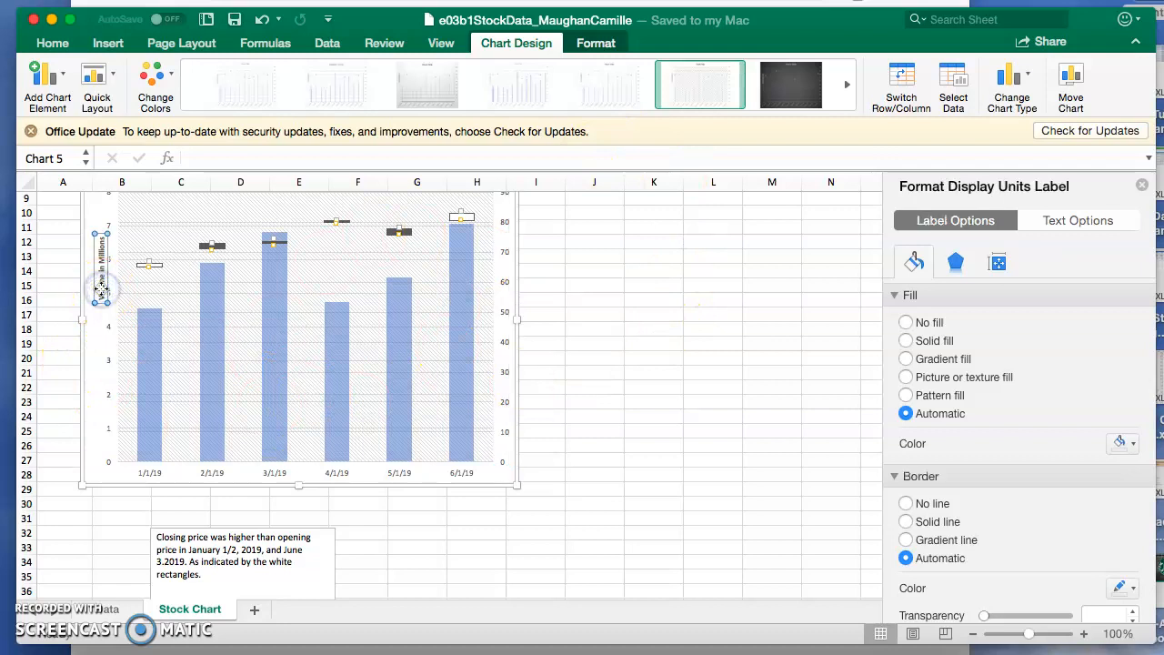
left_click(158, 395)
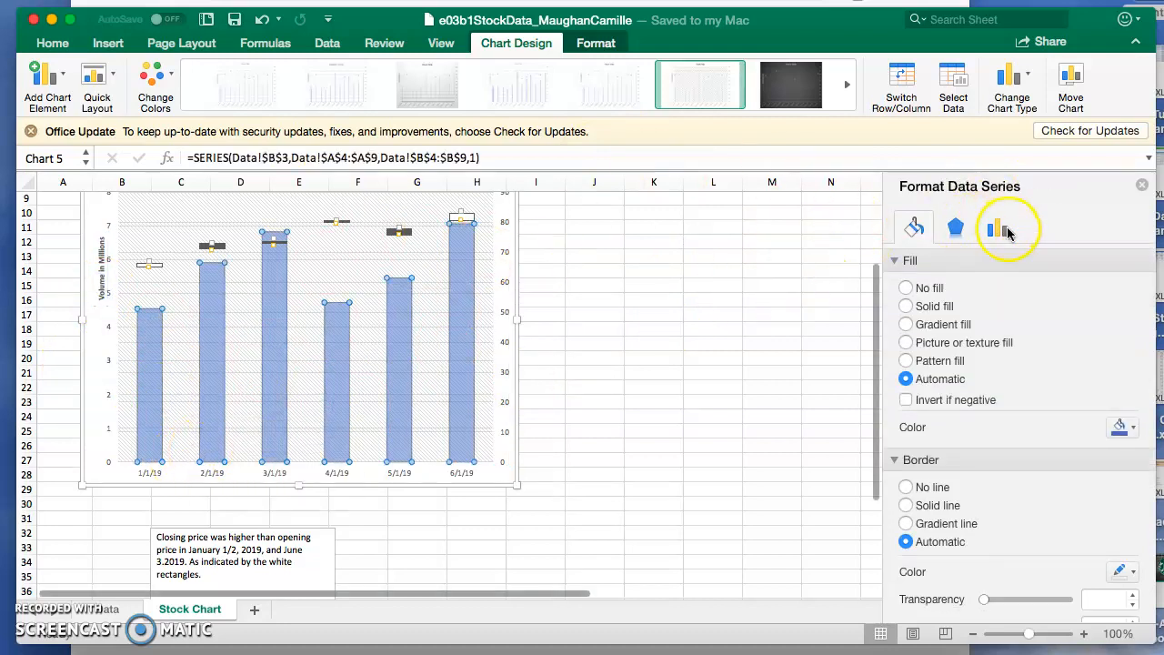
Open the number format settings and category list for the stock chart's secondary vertical axis.
left_click(505, 333)
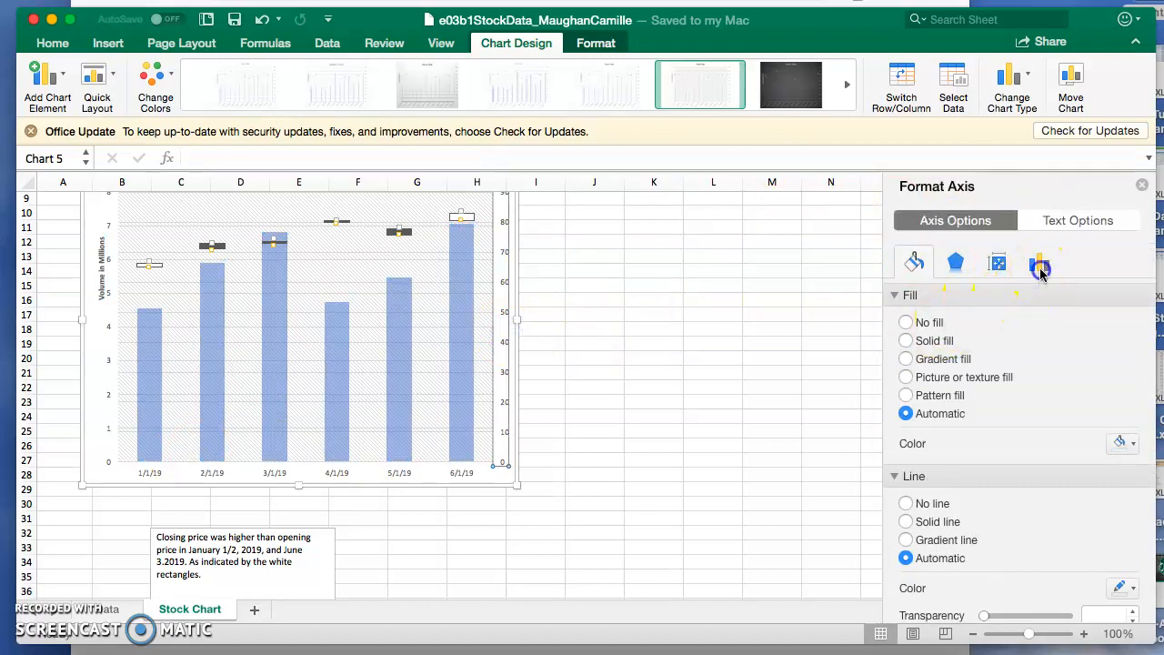
left_click(1039, 265)
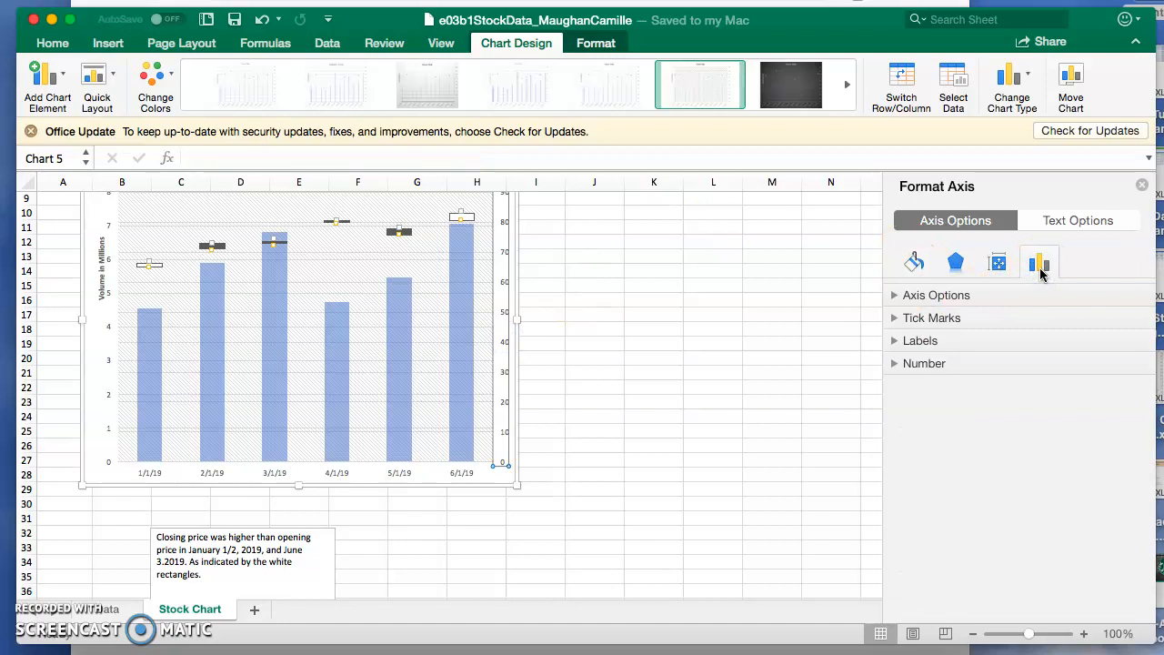
left_click(937, 295)
scroll(946, 418, "down", 5)
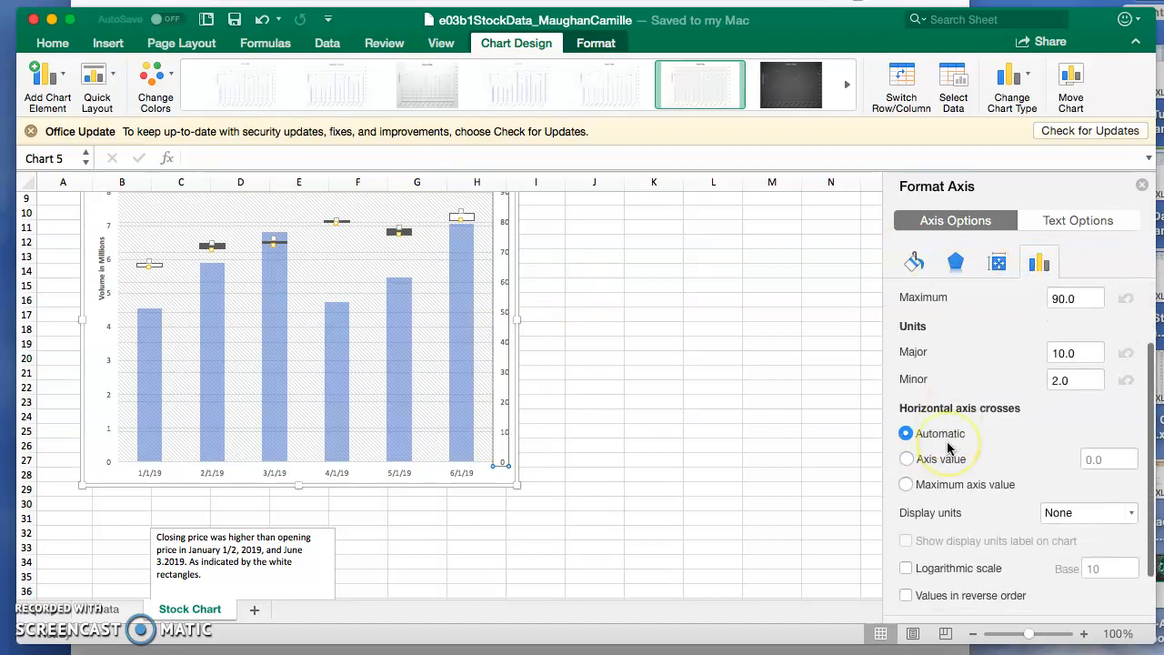
left_click(923, 611)
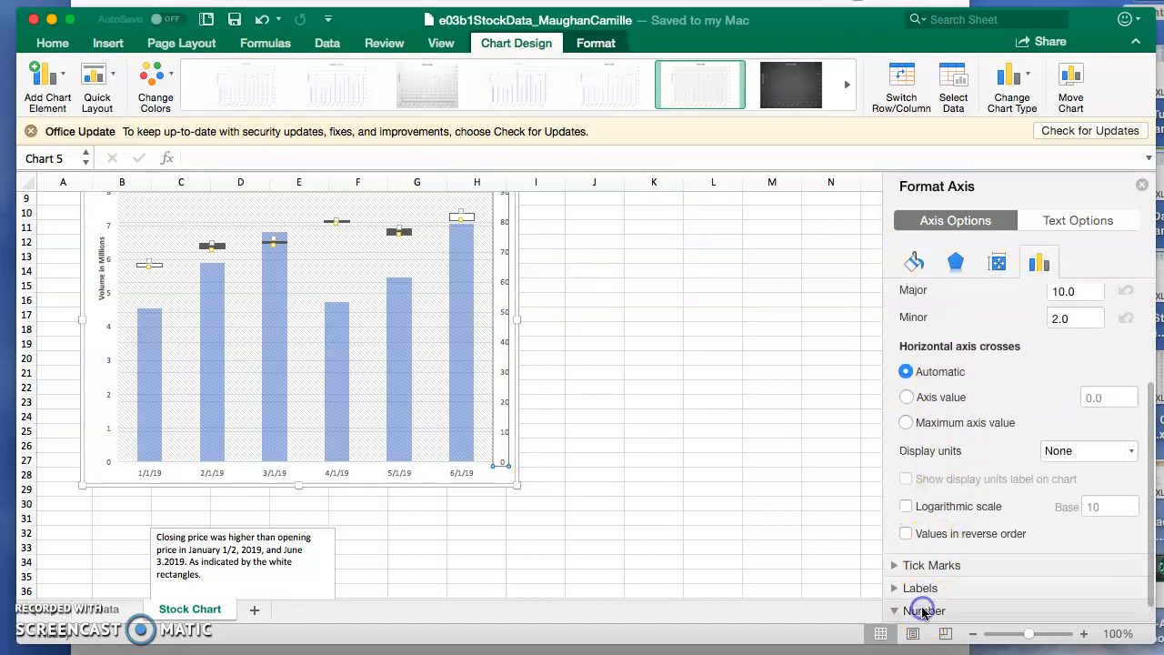
scroll(948, 533, "down", 3)
left_click(957, 549)
left_click(1110, 492)
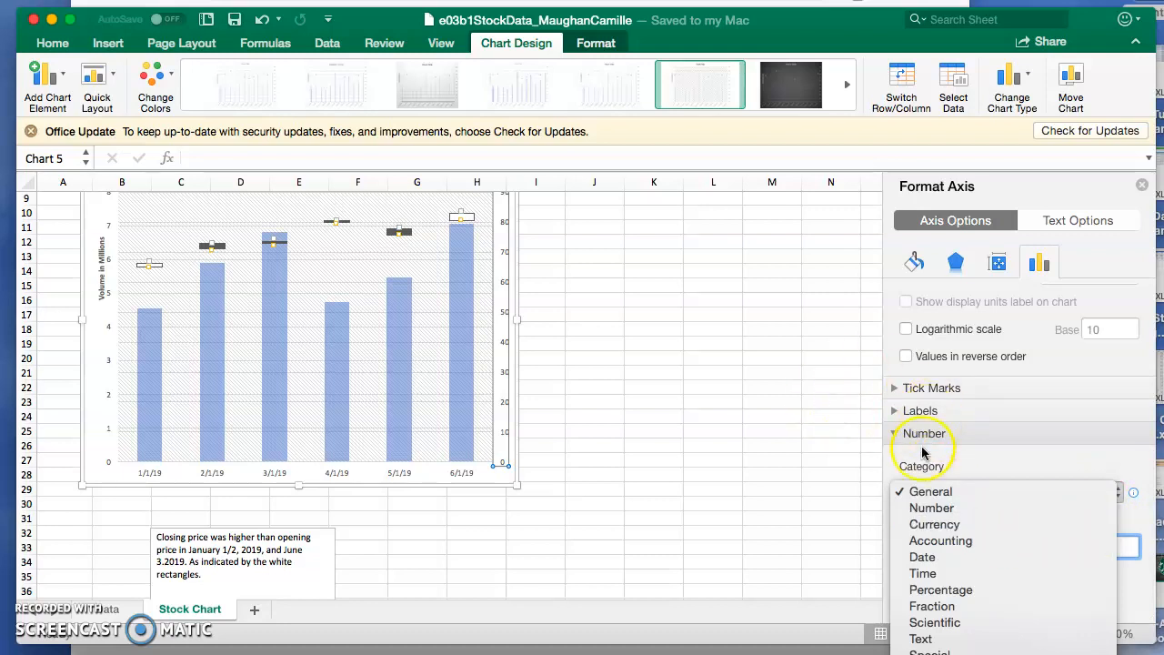
left_click(997, 453)
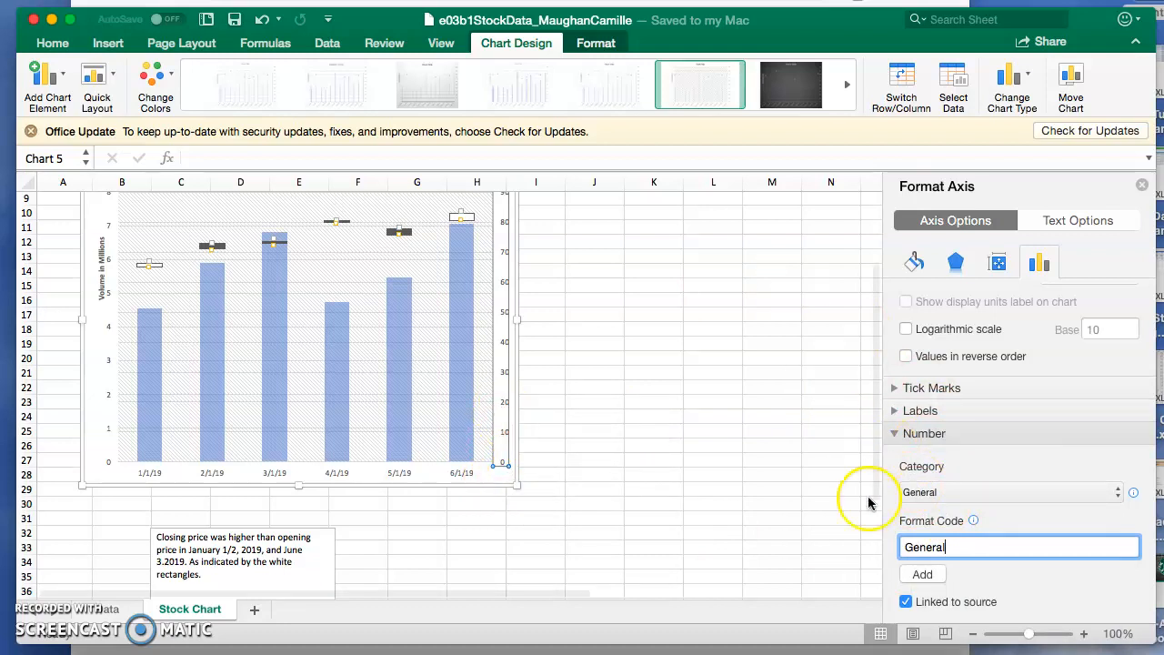
Try the Currency number format on the secondary vertical axis and undo it.
left_click(961, 492)
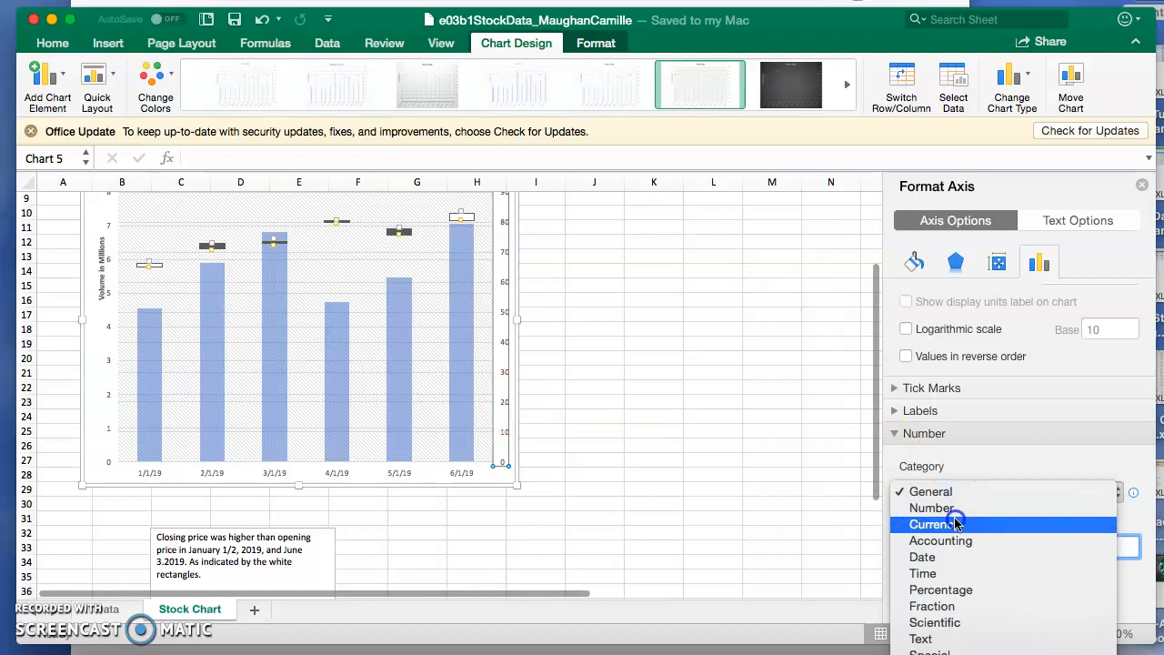
left_click(955, 522)
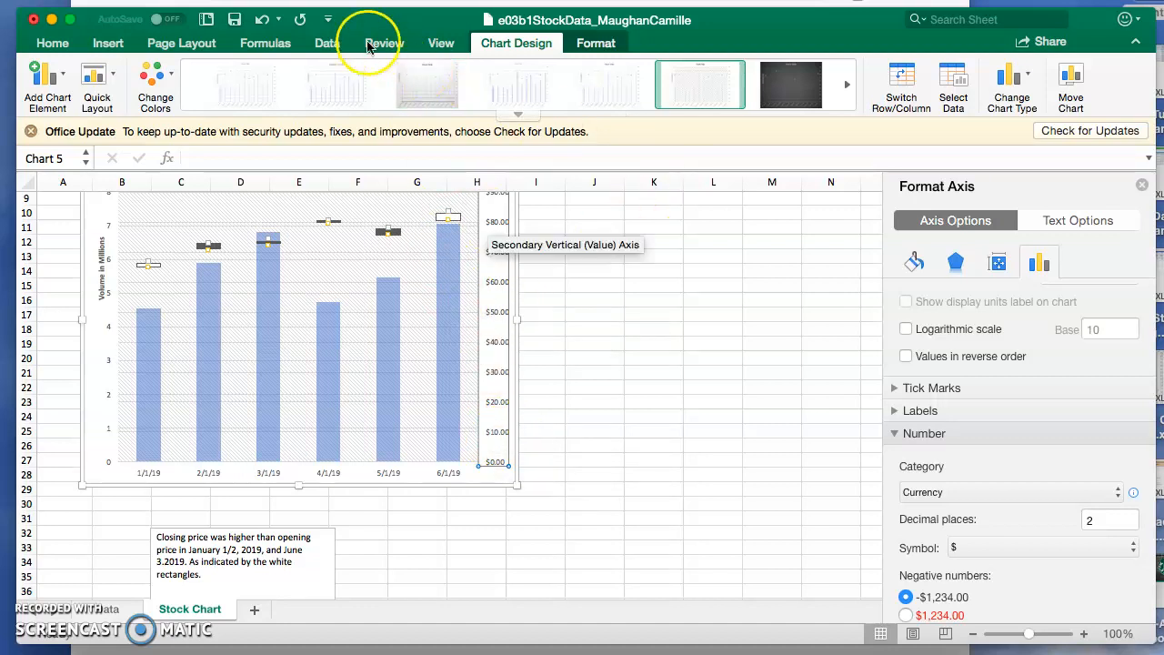
left_click(262, 19)
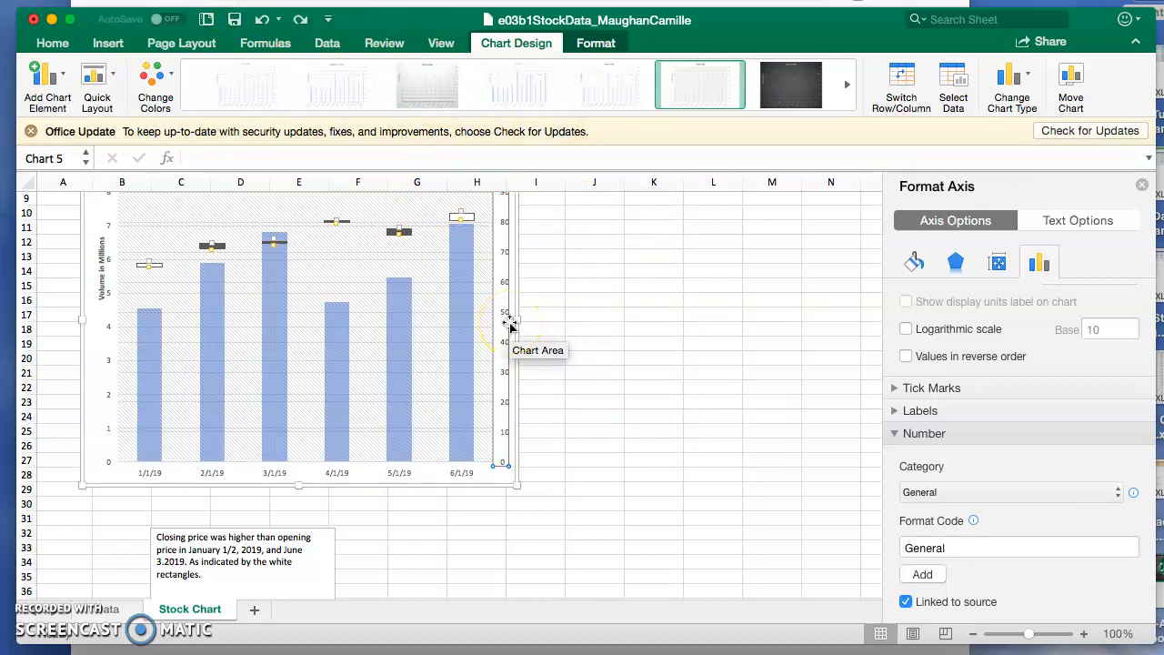
Format the secondary vertical axis numbers as Currency with 0 decimal places and close the formatting options.
left_click(1026, 498)
left_click(1008, 529)
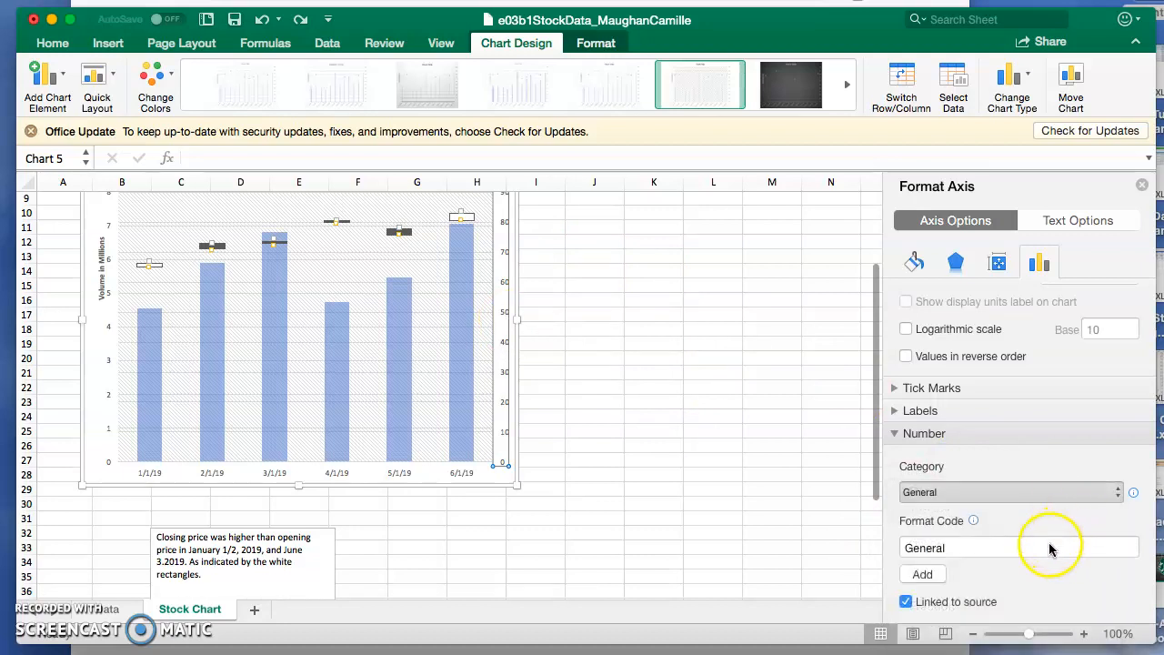
left_click(1122, 516)
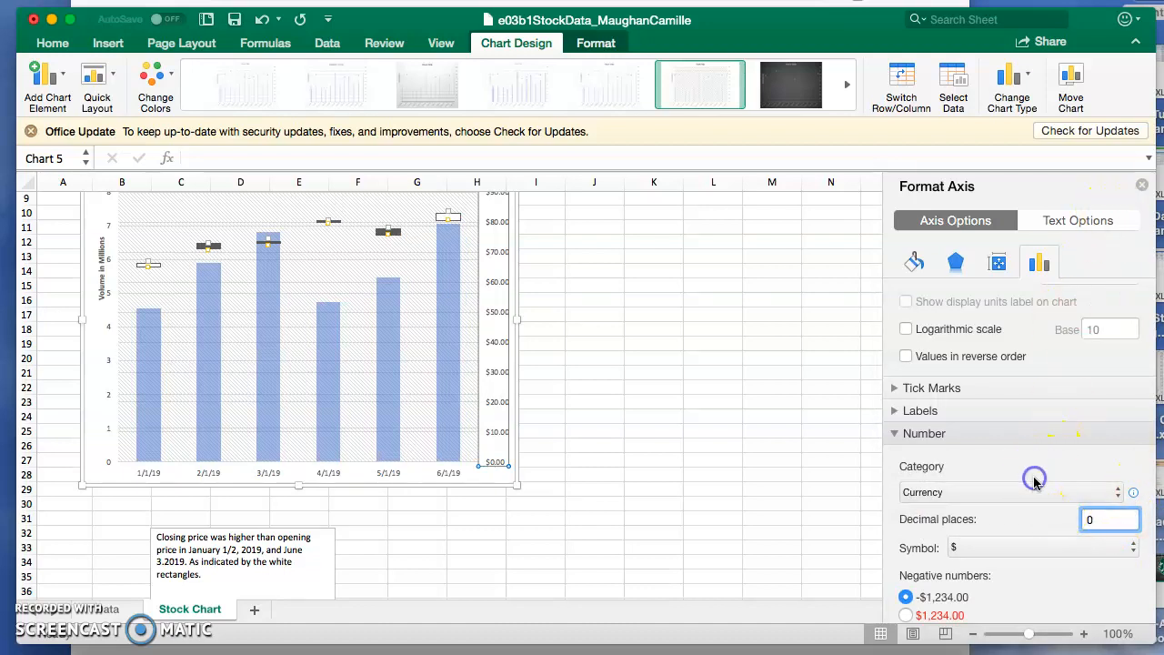
left_click(1142, 185)
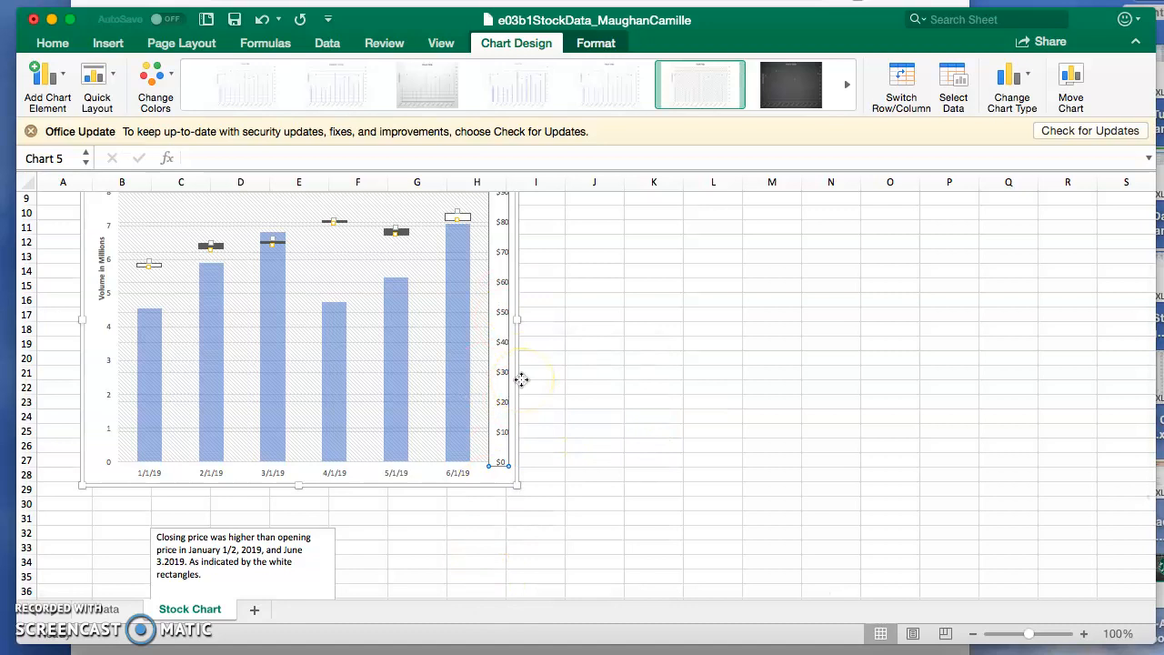
left_click(486, 462)
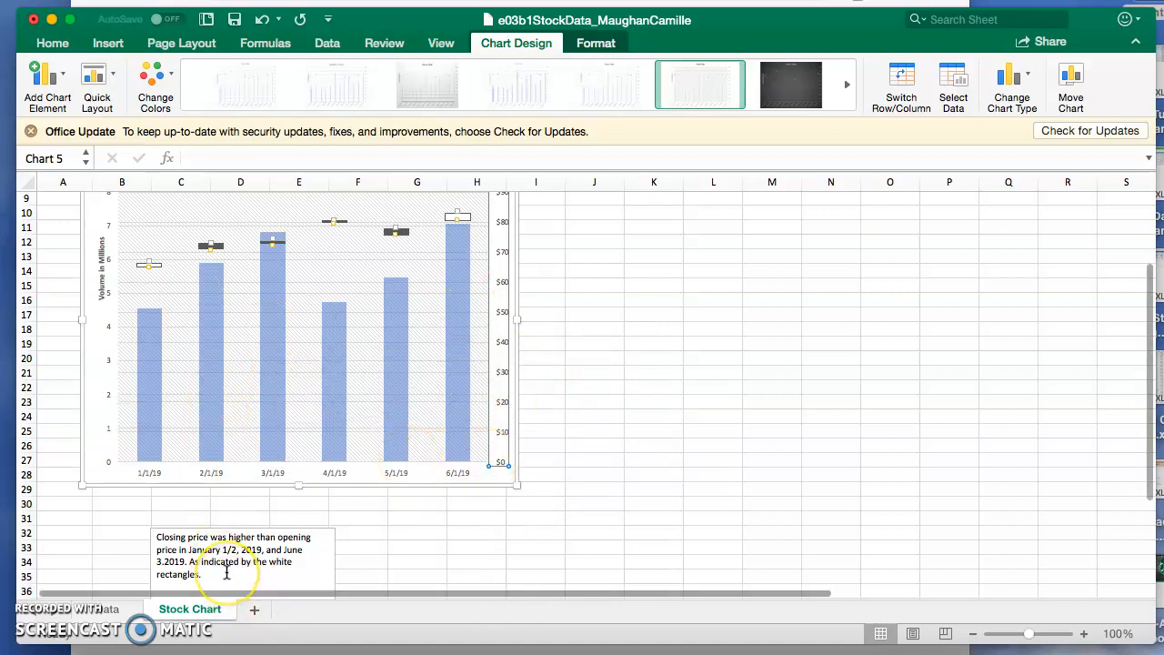
Check the January date on the Data sheet and correct the note below the stock chart to read "January 2, 2019".
type("2")
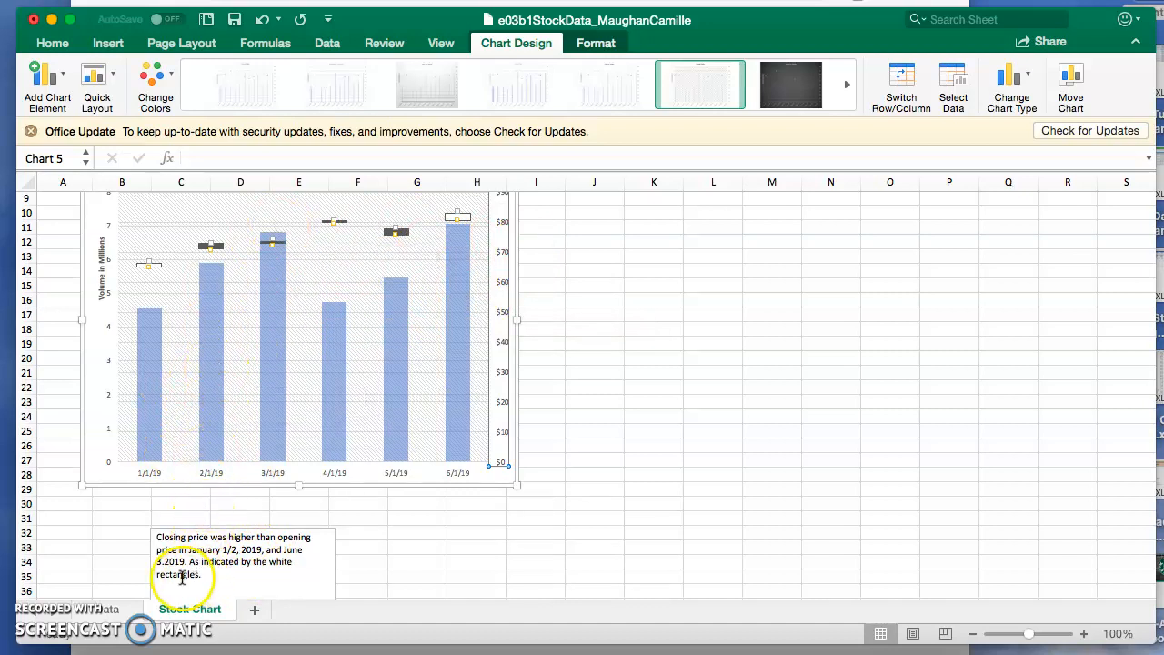
left_click(113, 608)
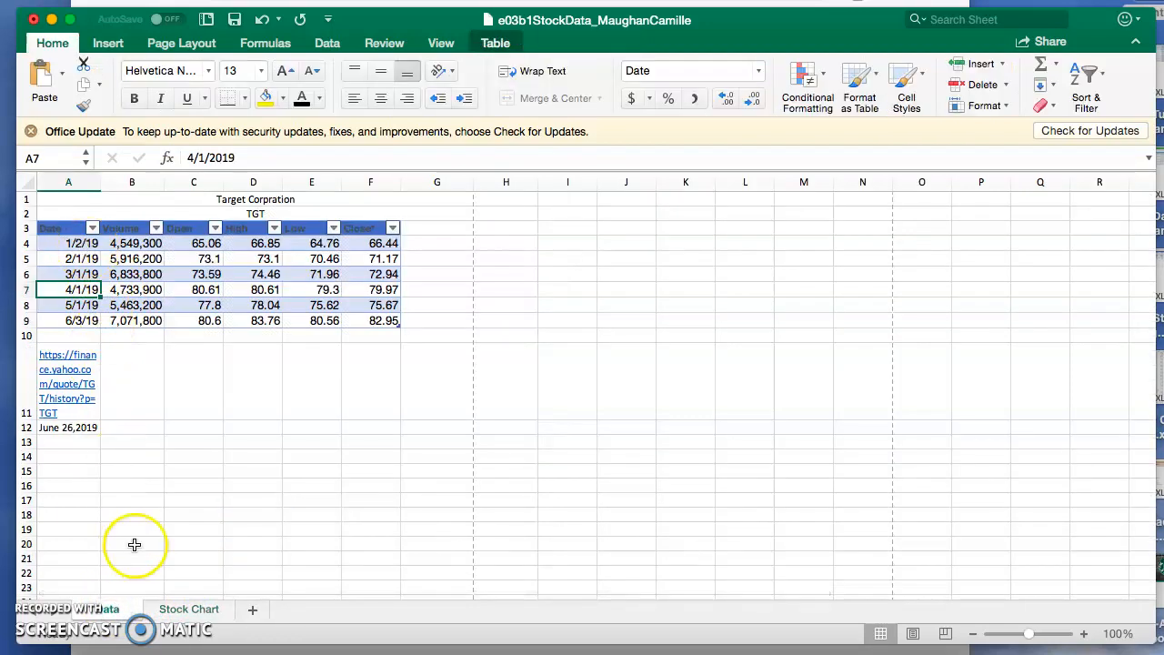
left_click(179, 611)
left_click(232, 548)
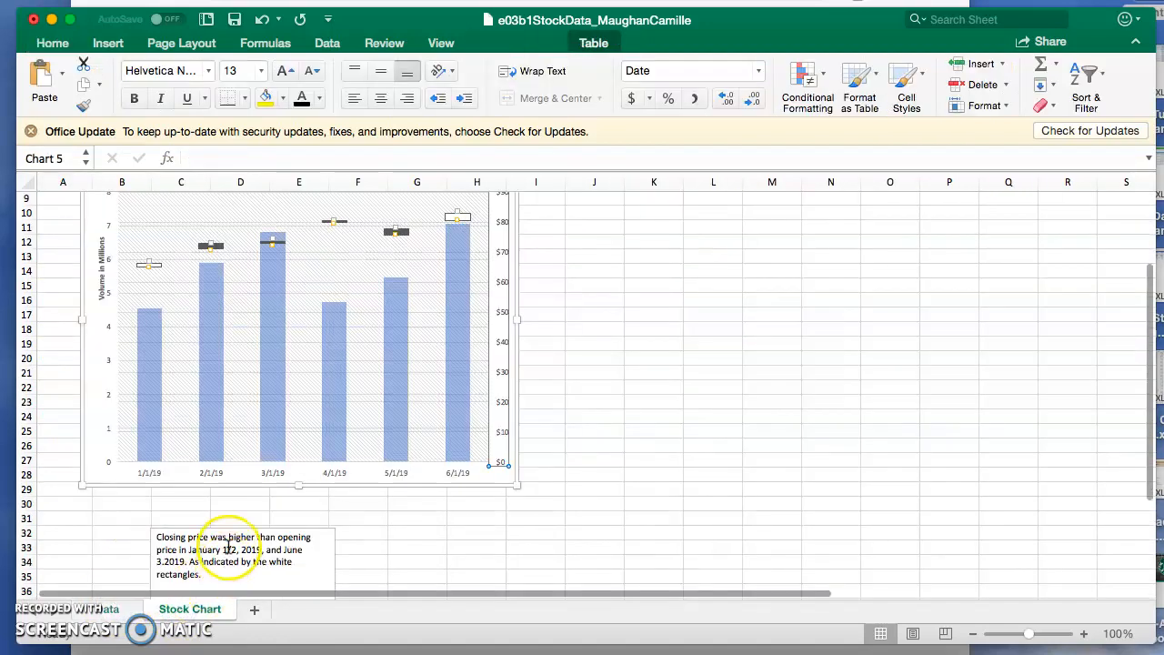
key("BackSpace")
key("BackSpace")
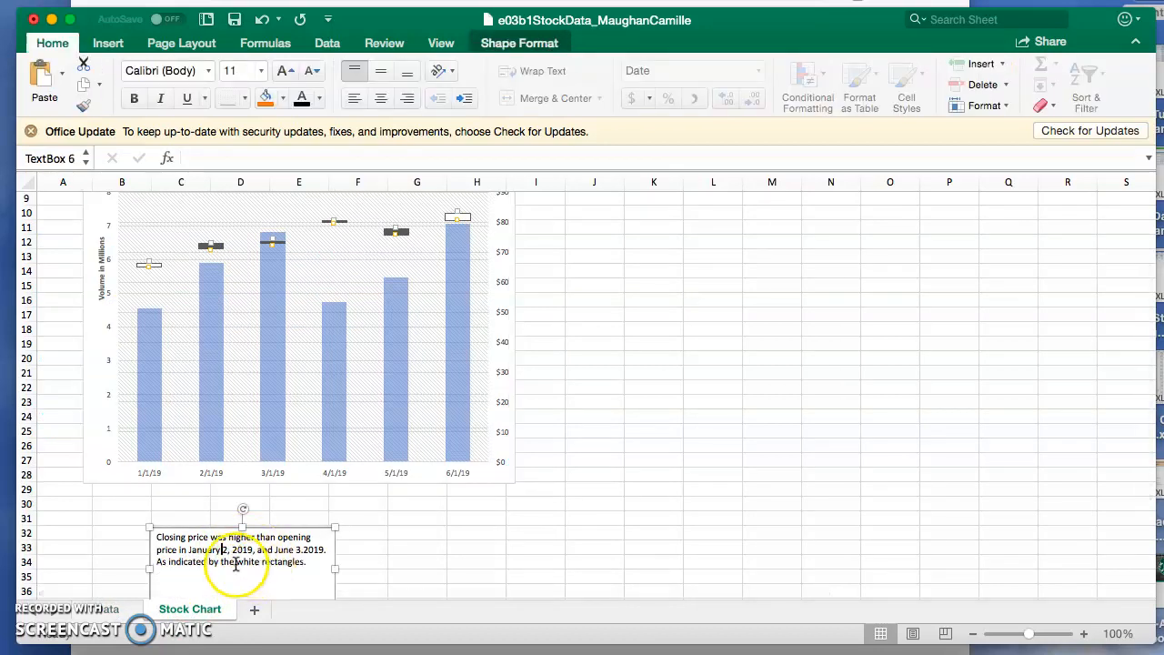
left_click(326, 376)
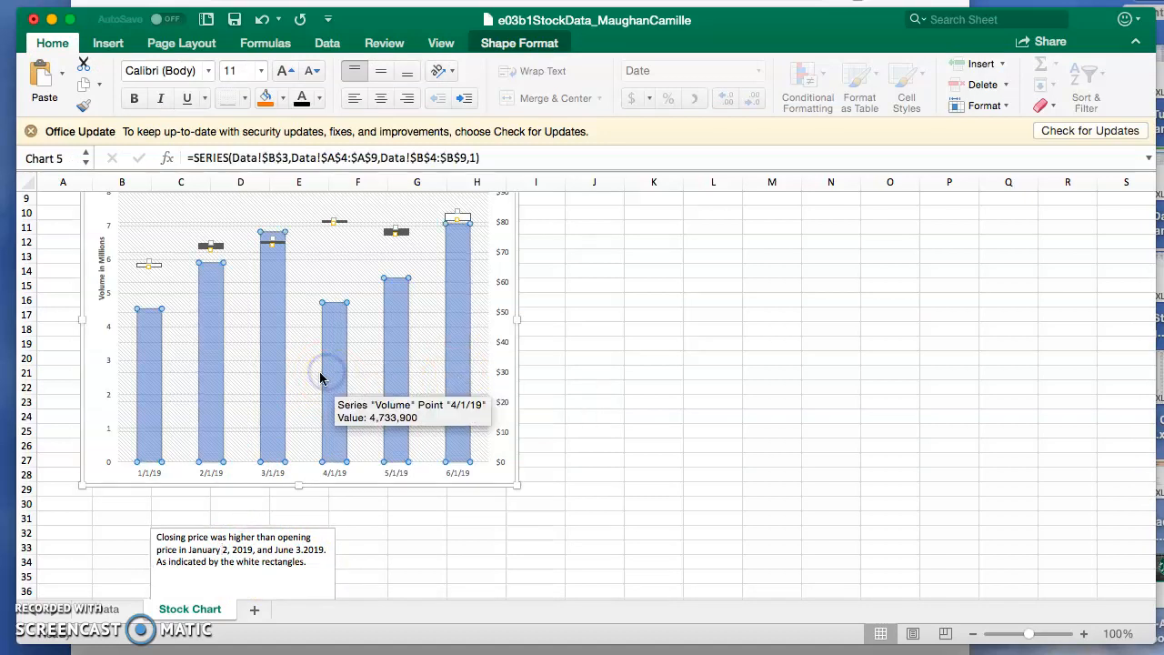
left_click(303, 492)
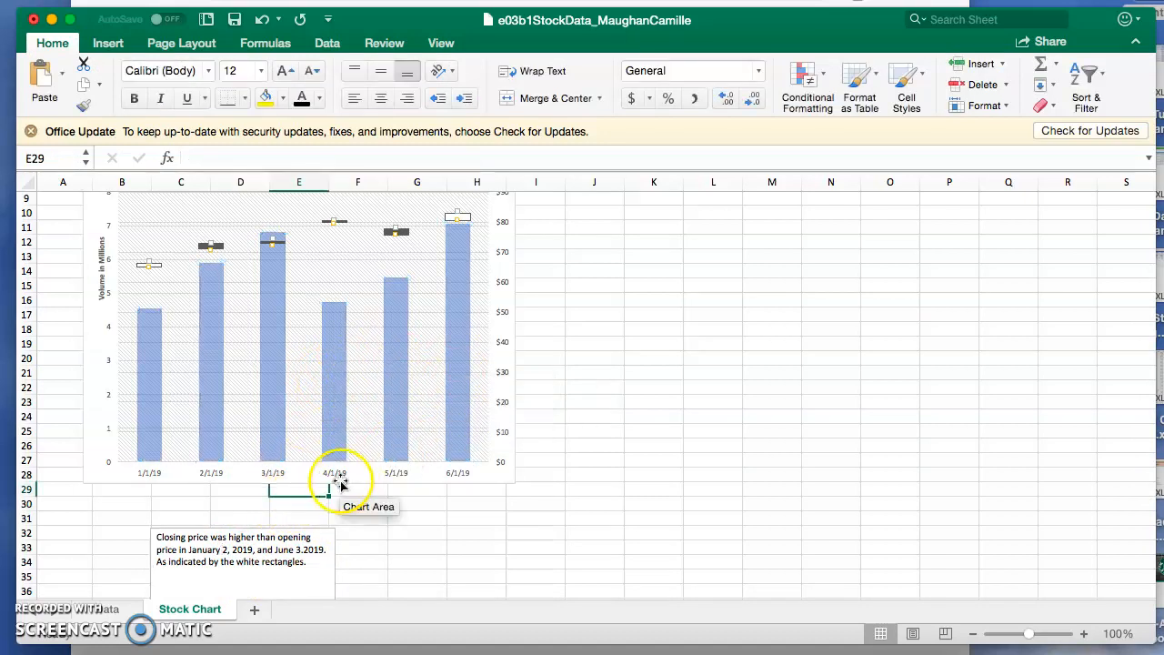